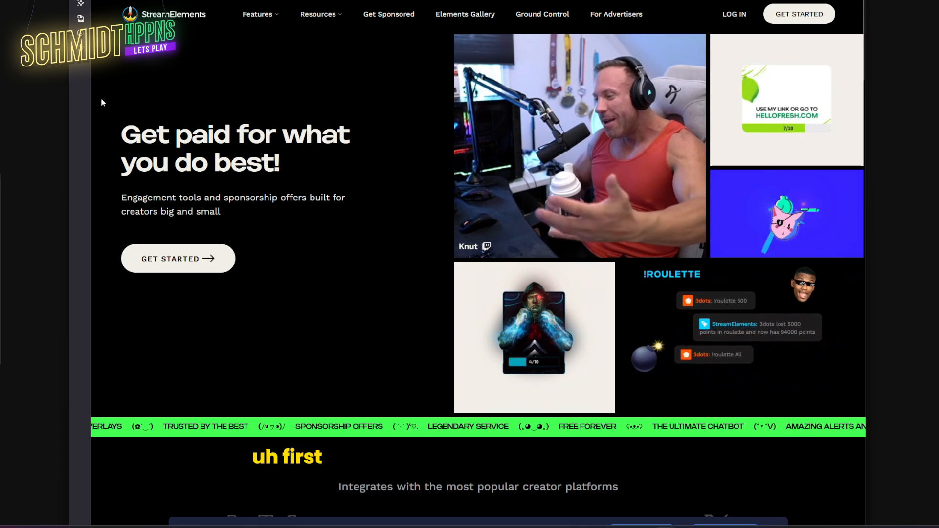
- Log in to StreamElements through a connected platform to reach the creator dashboard
click(298, 1)
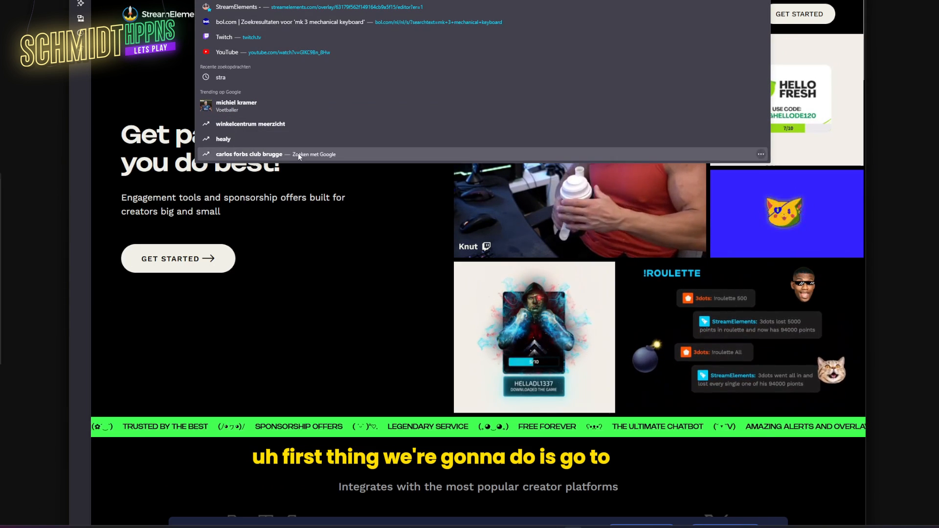
click(315, 327)
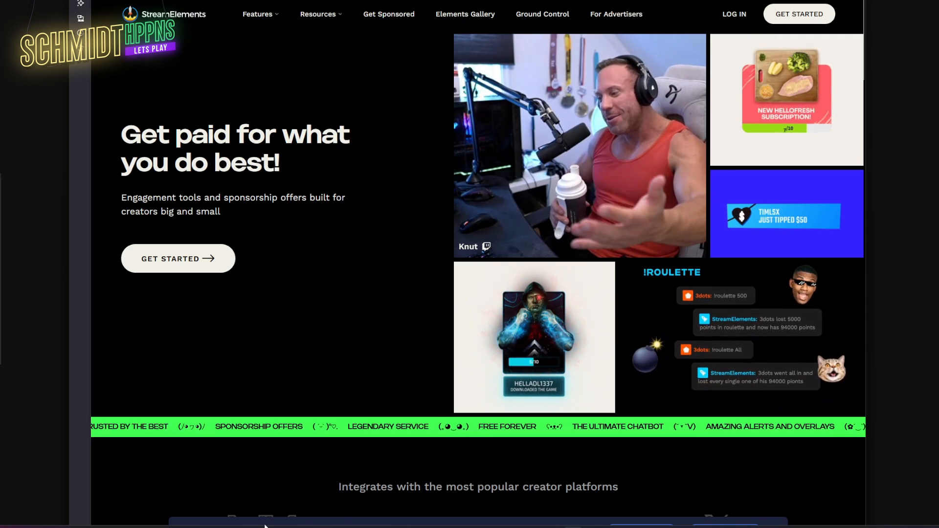
click(731, 16)
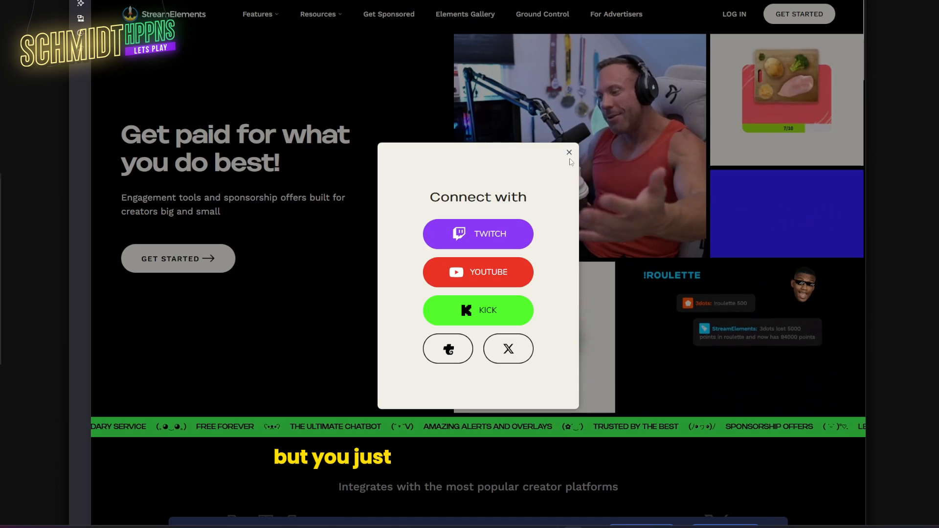
click(570, 154)
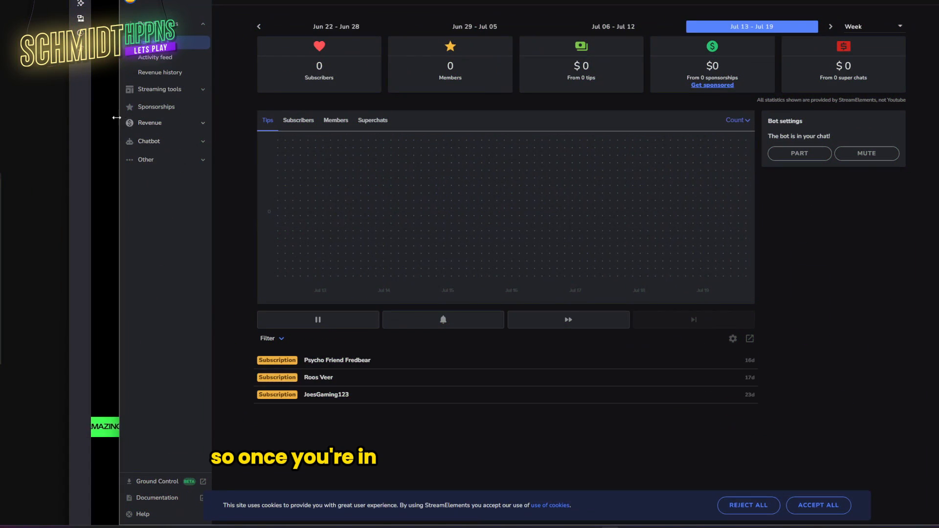
- Create a new overlay at 1080p resolution from Streaming tools > Overlays
click(197, 96)
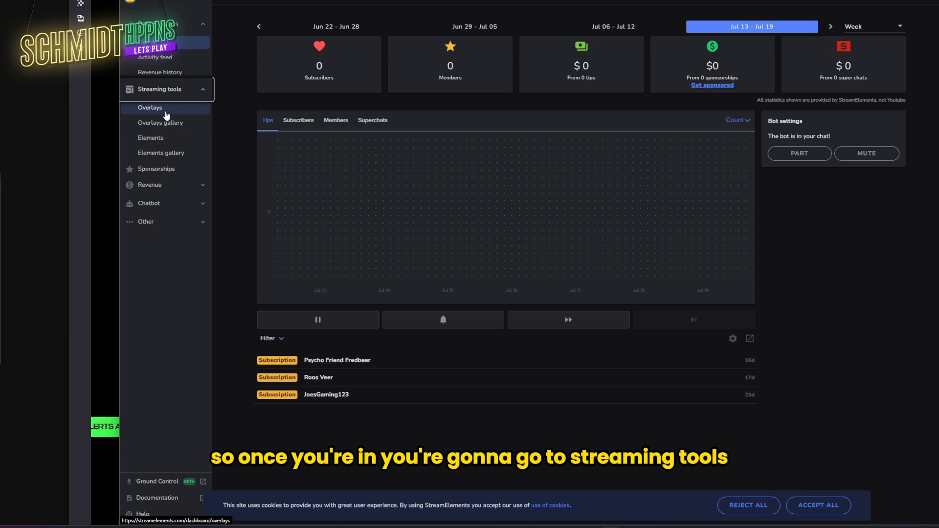
click(166, 112)
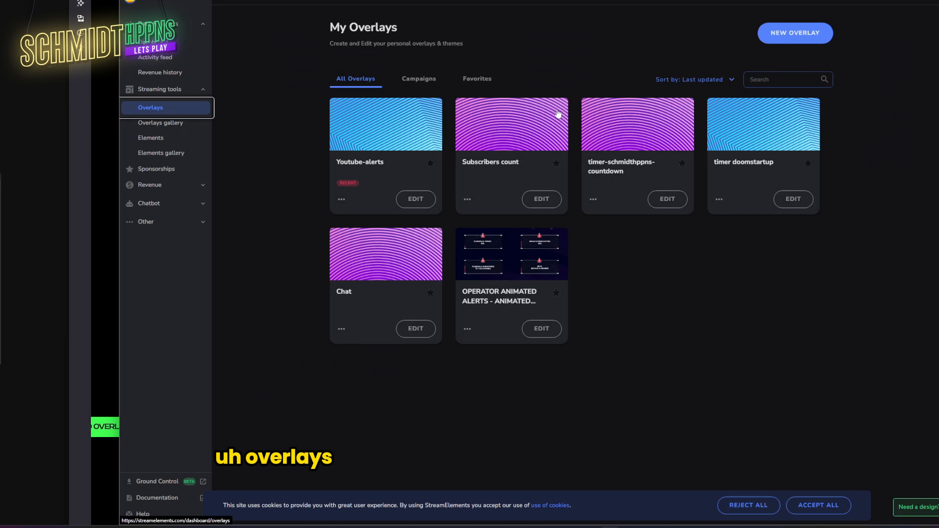
click(798, 32)
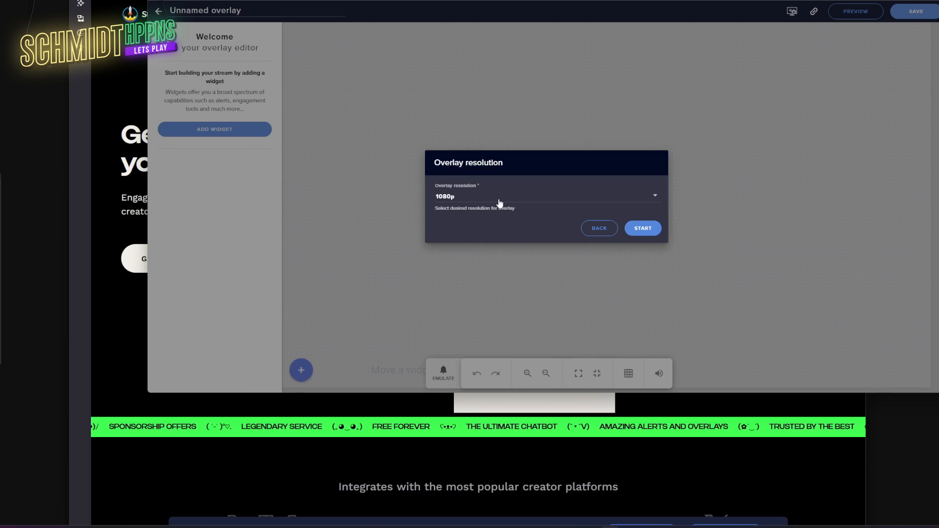
click(481, 198)
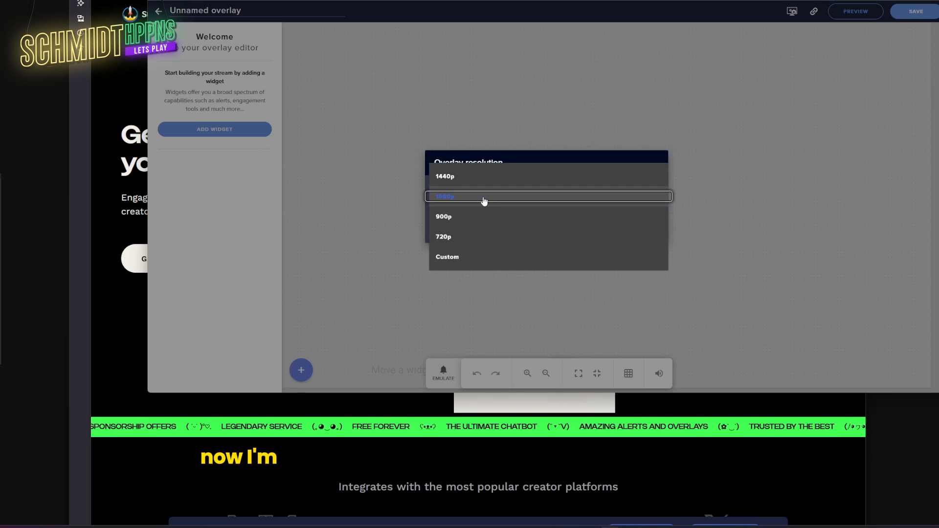
click(482, 198)
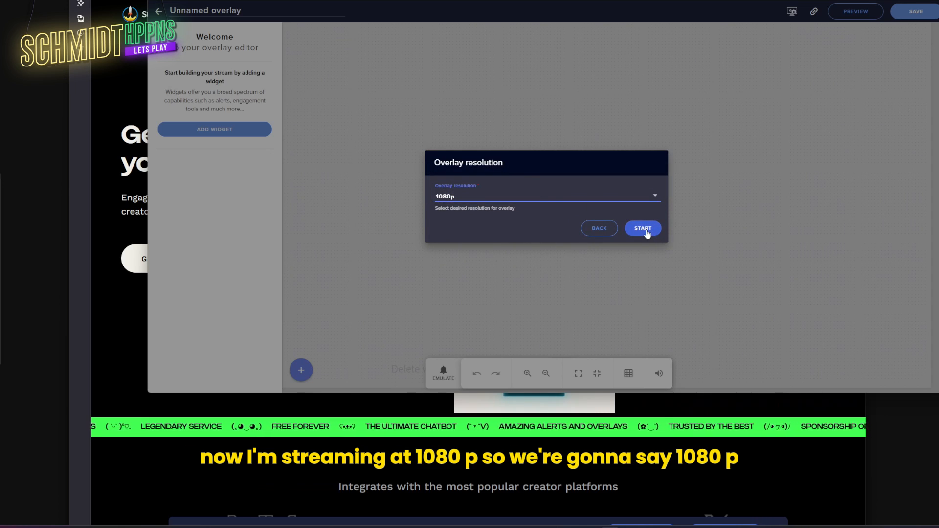
click(646, 230)
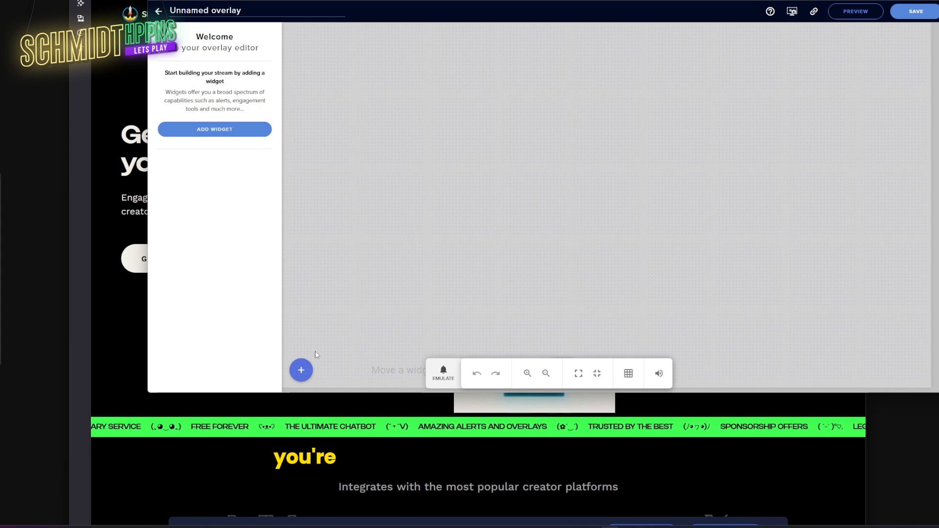
- Add an AlertBox widget from Alerts and nudge it on the canvas
click(302, 371)
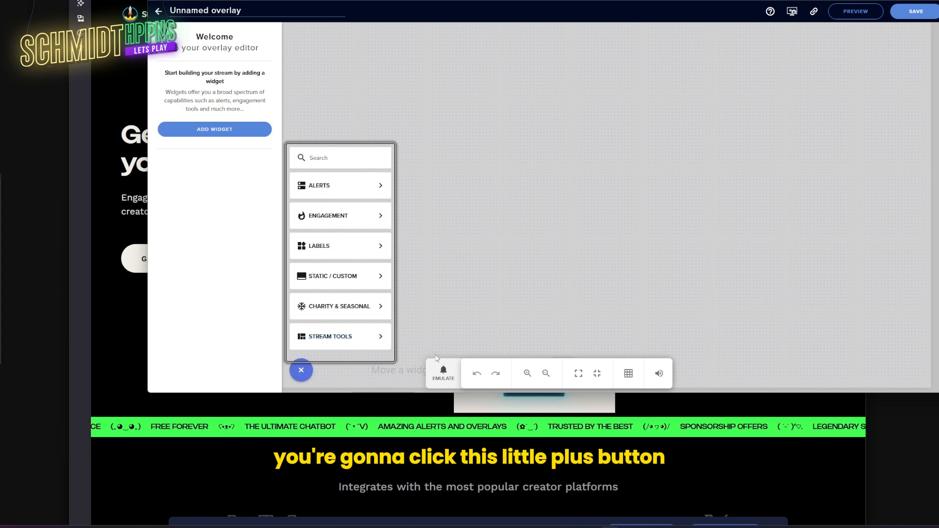
mouse_move(334, 238)
mouse_move(347, 186)
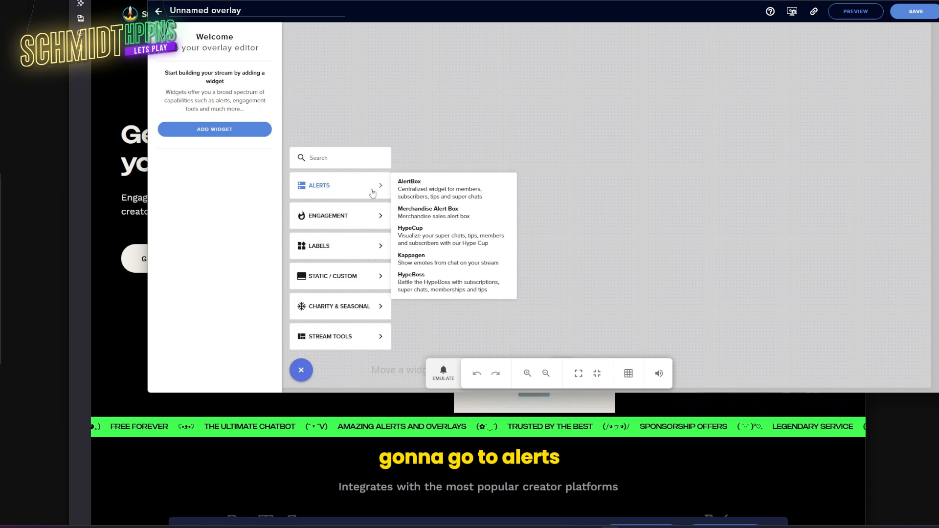
click(466, 188)
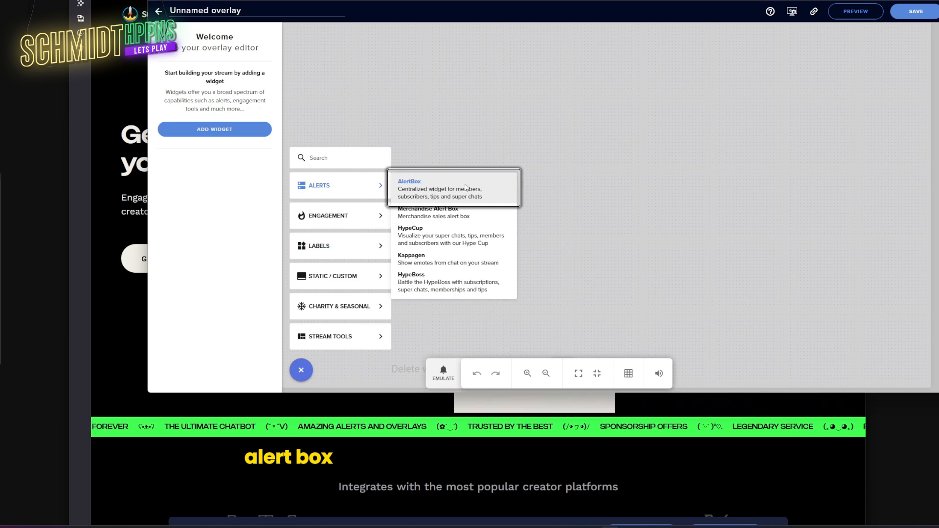
drag(529, 156, 464, 175)
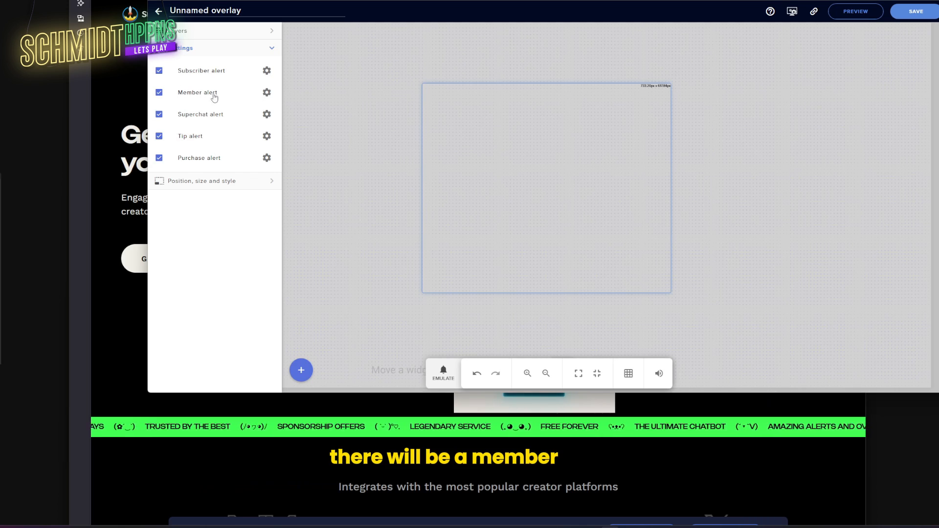
- Disable the member, superchat, tip and purchase alerts, leaving only subscriber alerts
click(159, 92)
click(159, 114)
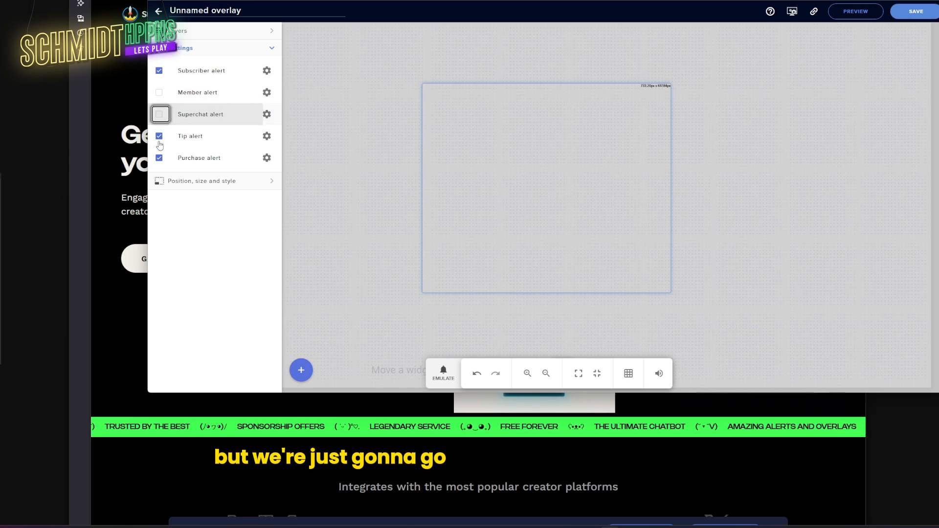
click(159, 136)
click(159, 158)
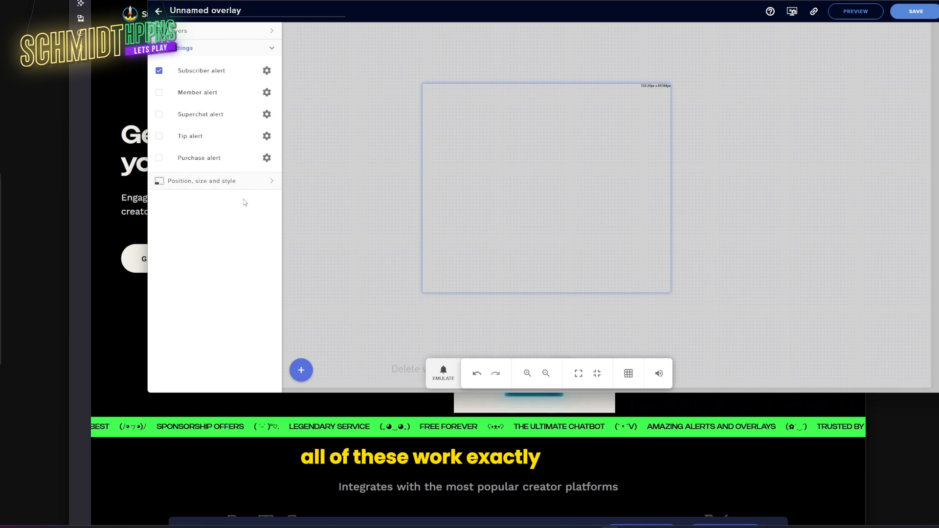
- Size the alert box to 1920 × 1080 and center it on the canvas
click(255, 190)
click(174, 95)
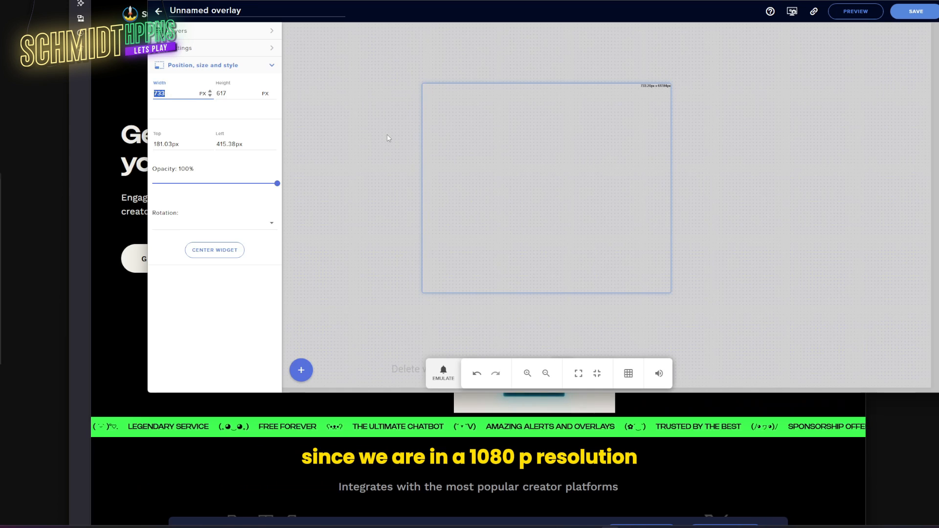
text(1920)
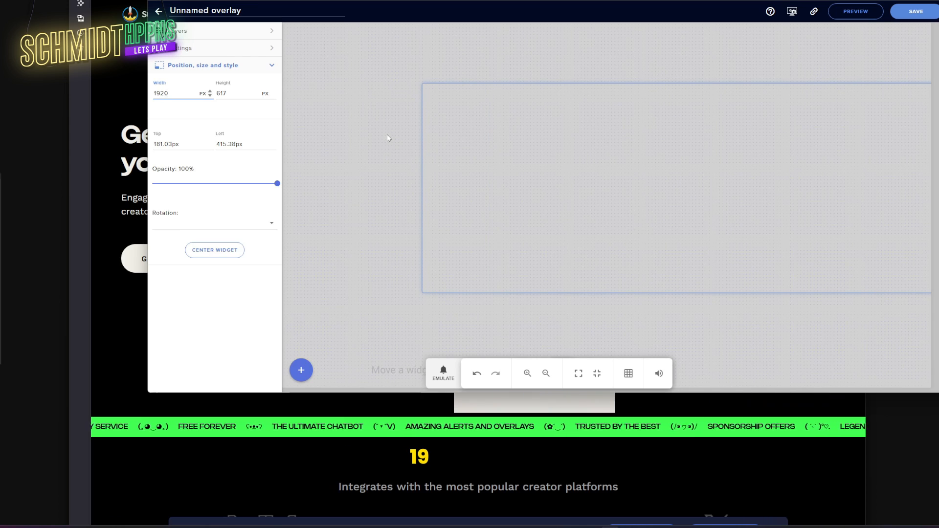
click(232, 93)
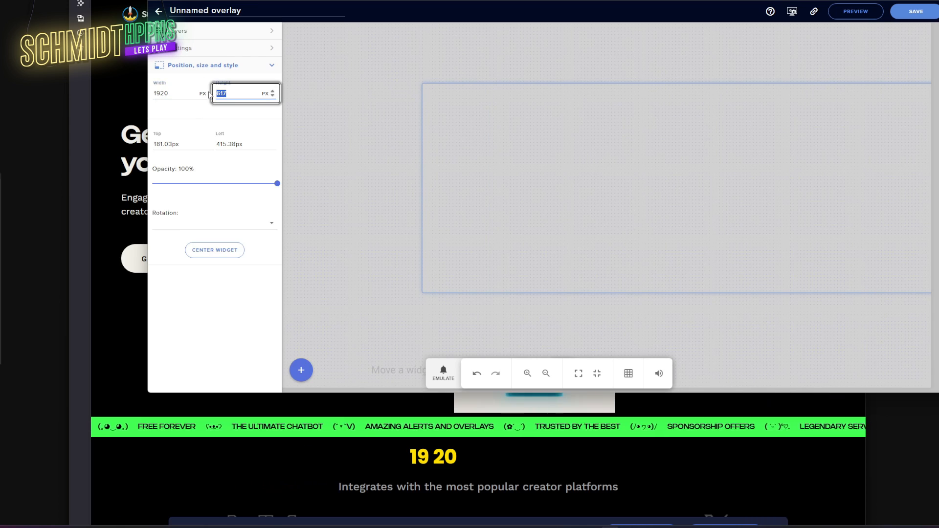
text(1080)
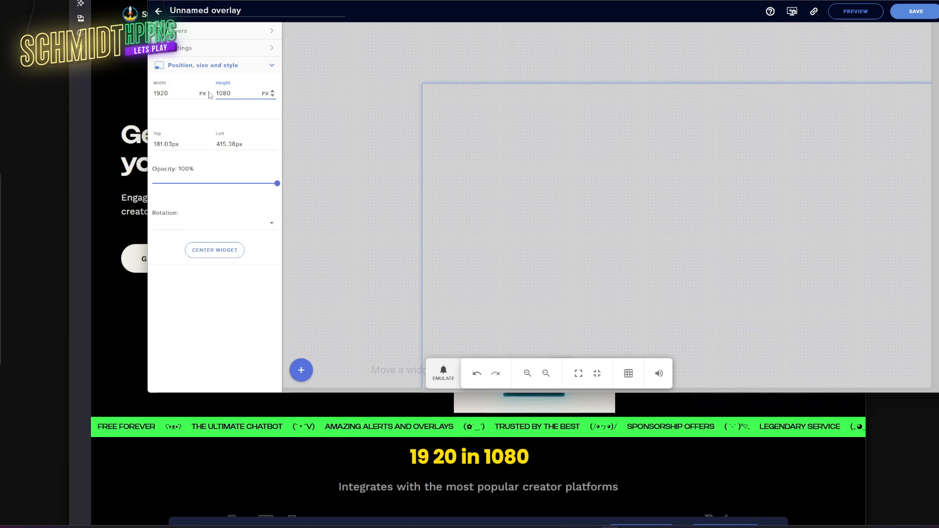
click(222, 253)
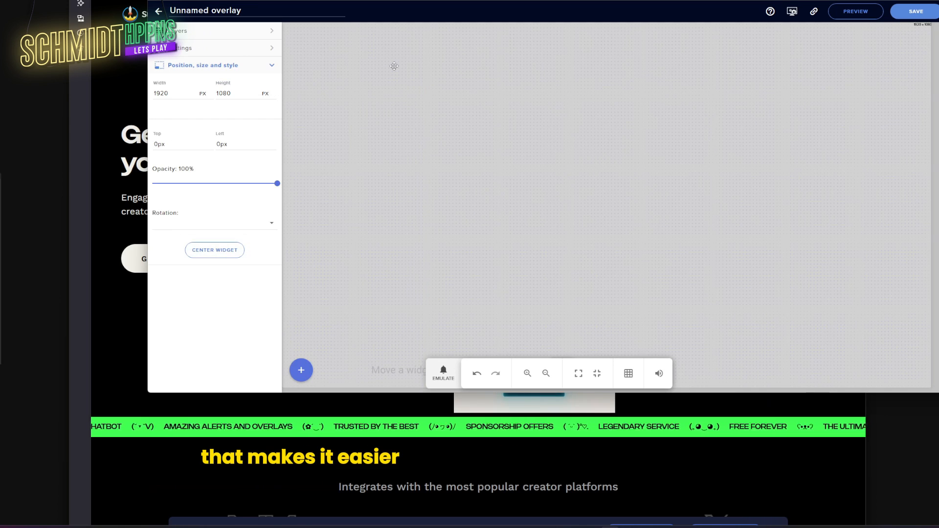
- Open AlertBox 1's subscriber alert settings and emulate a test subscriber event
click(225, 33)
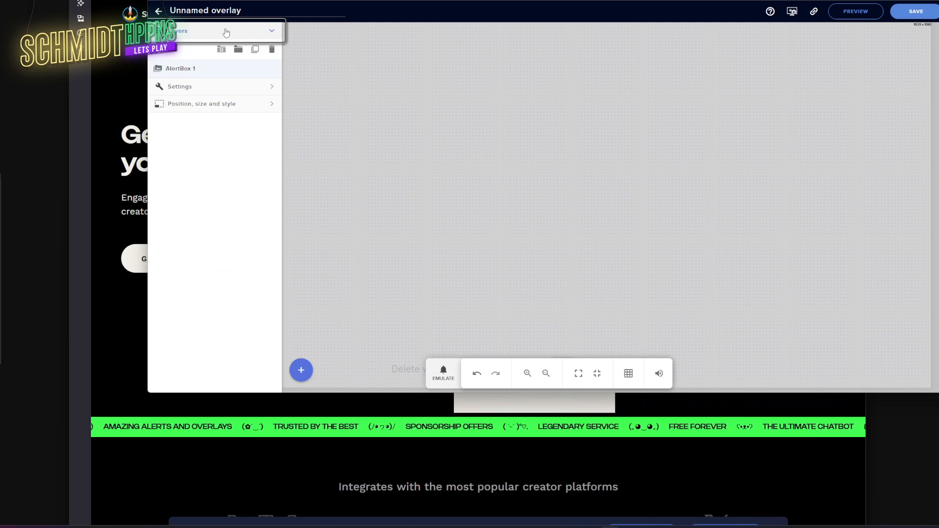
click(195, 37)
click(182, 37)
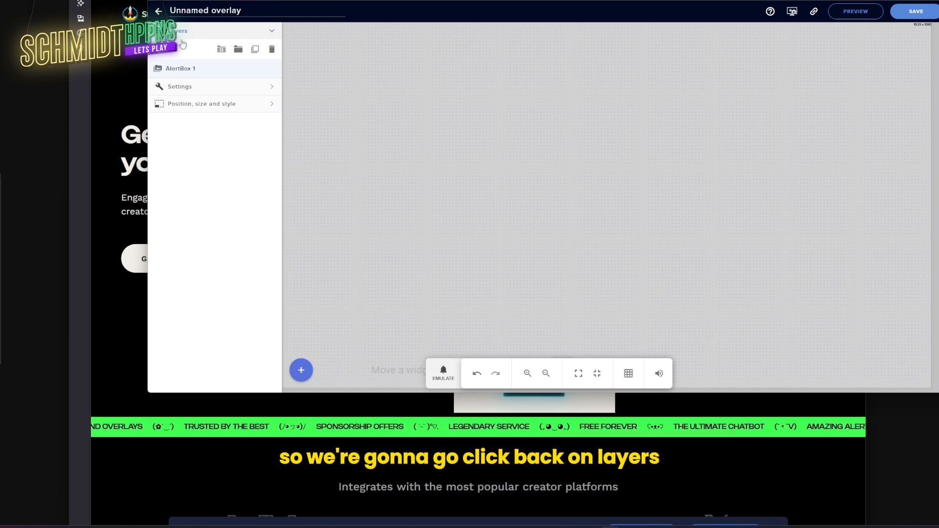
click(189, 87)
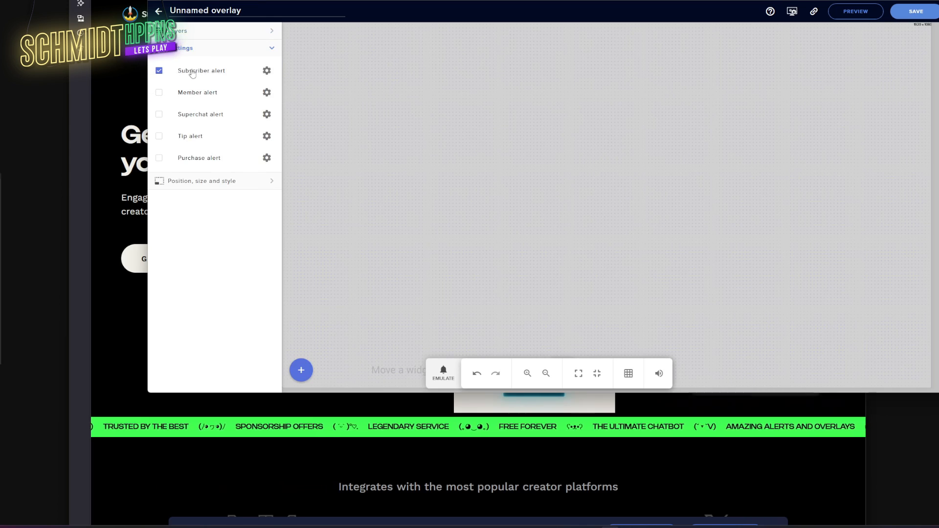
click(266, 71)
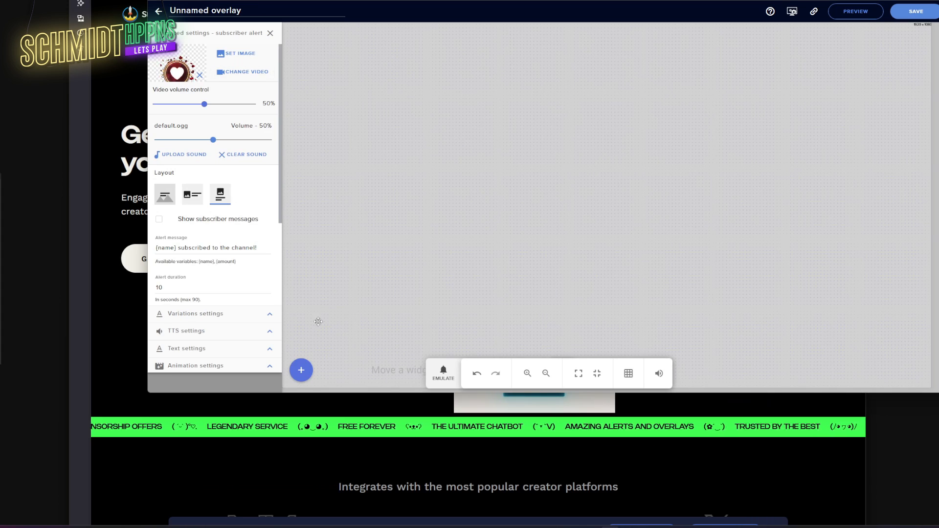
click(443, 373)
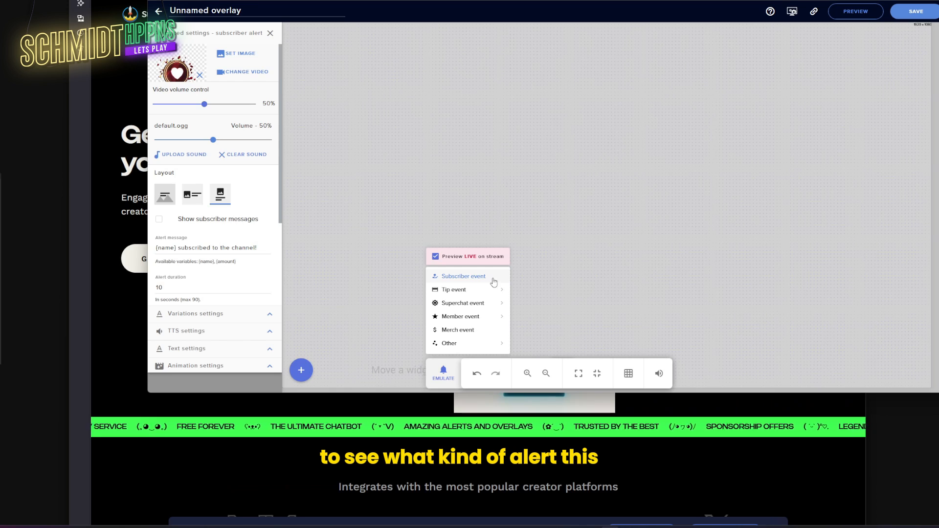
click(493, 280)
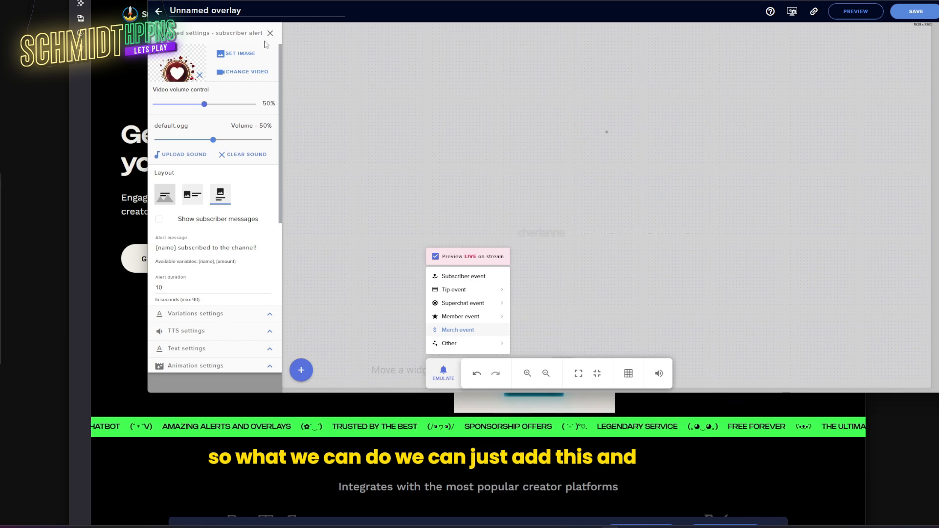
- Save the overlay under the name ALERTS
click(911, 14)
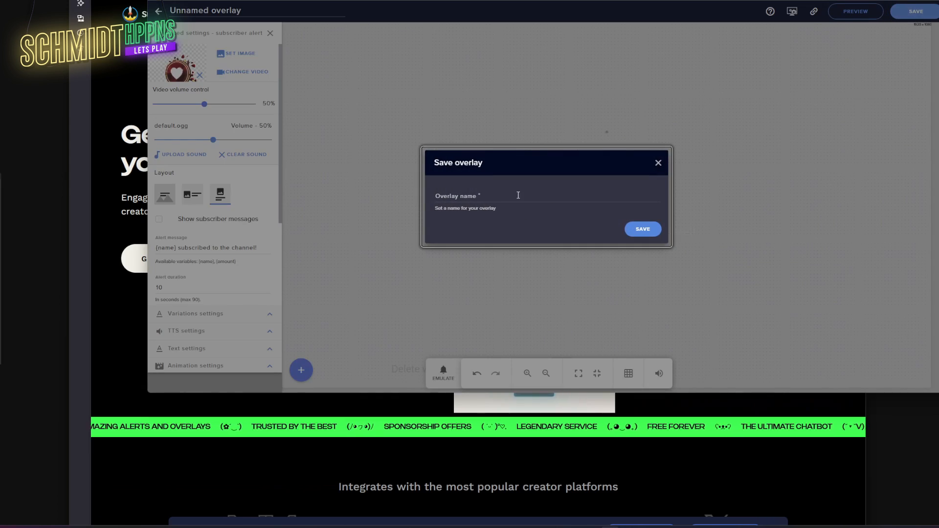
click(514, 193)
text(ALERTS)
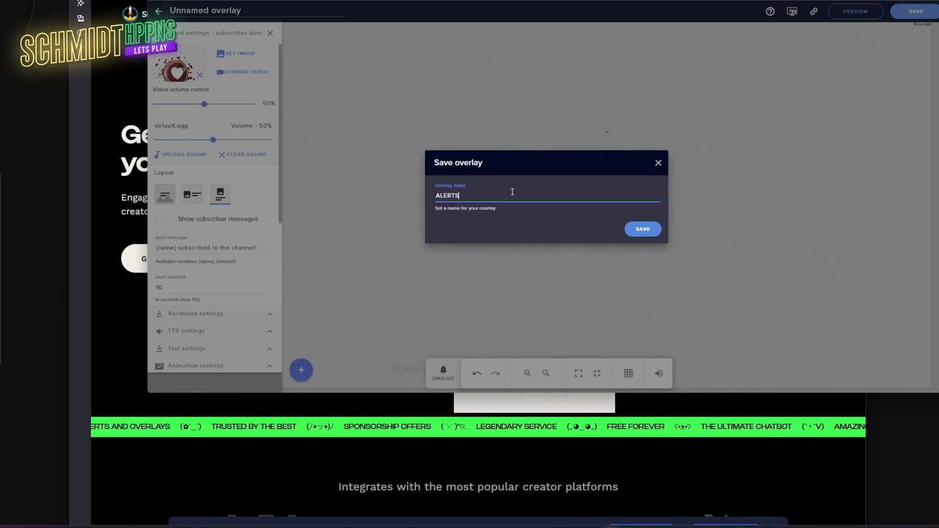
click(643, 230)
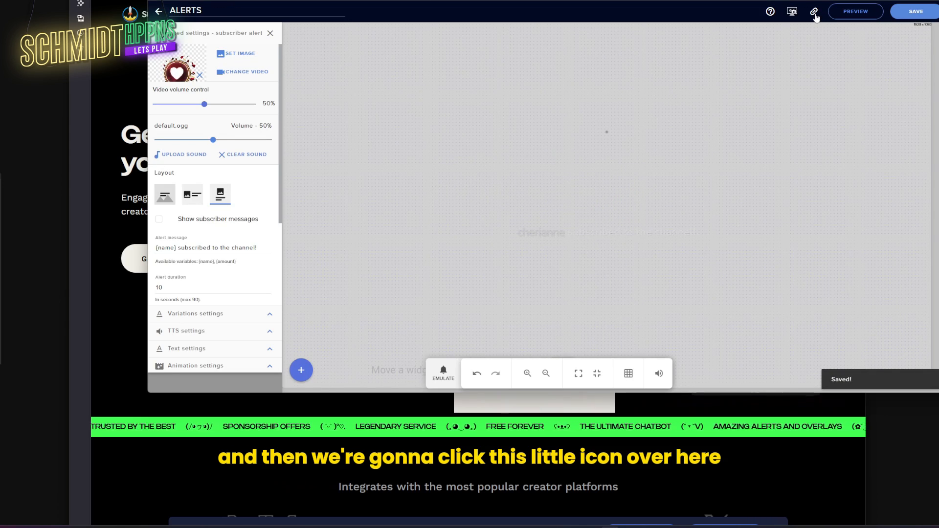
- Copy the overlay's browser link and switch to OBS Studio
click(815, 15)
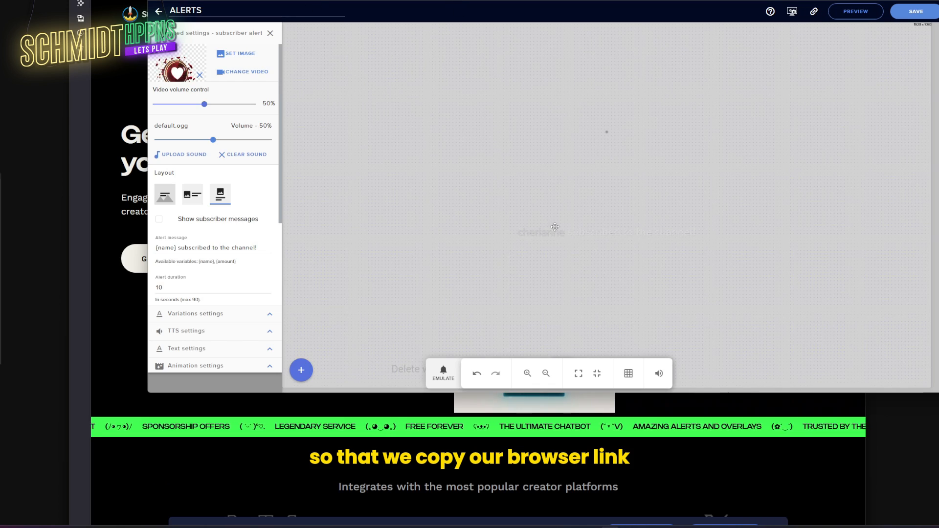
mouse_move(628, 527)
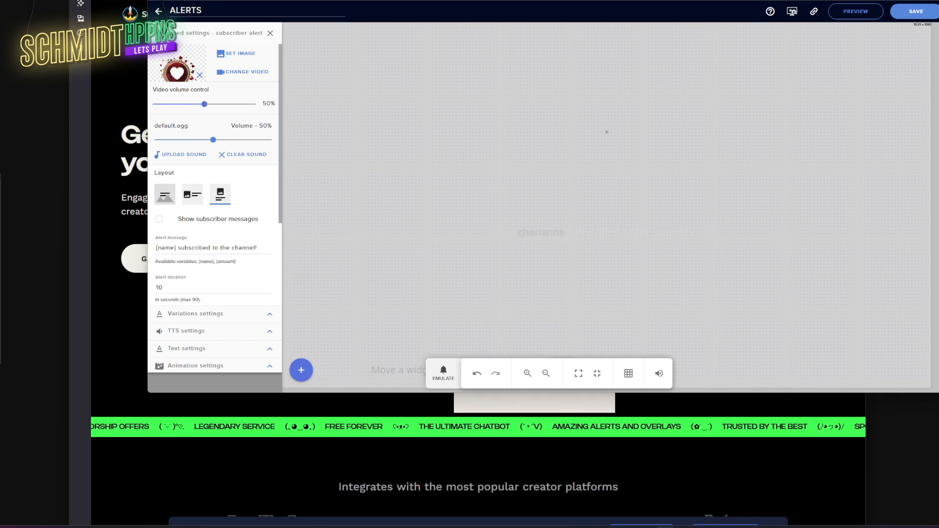
click(646, 527)
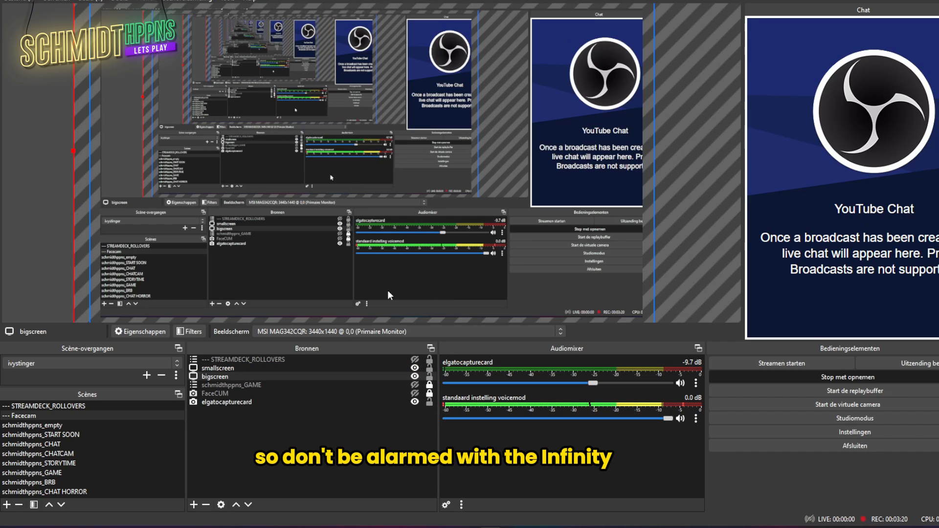
- Add a new Browser source in OBS named ALERTSSS
click(233, 424)
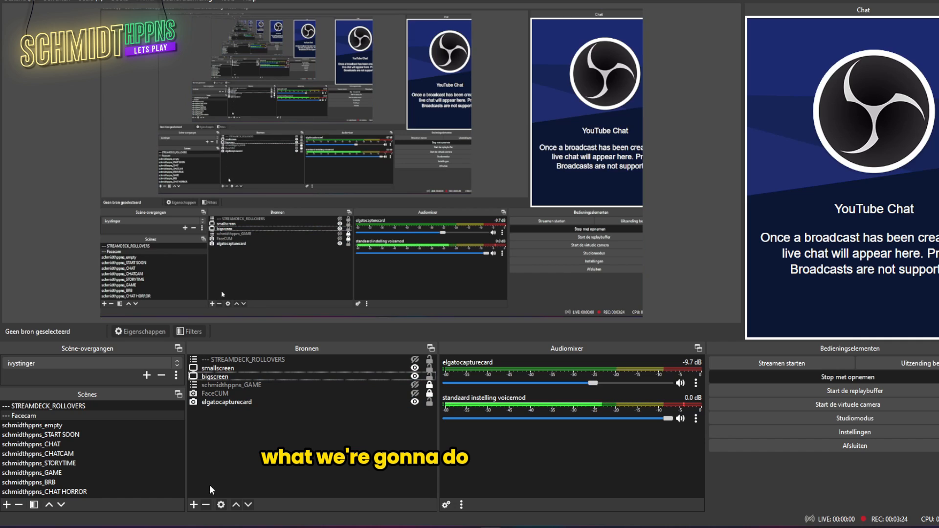
click(193, 505)
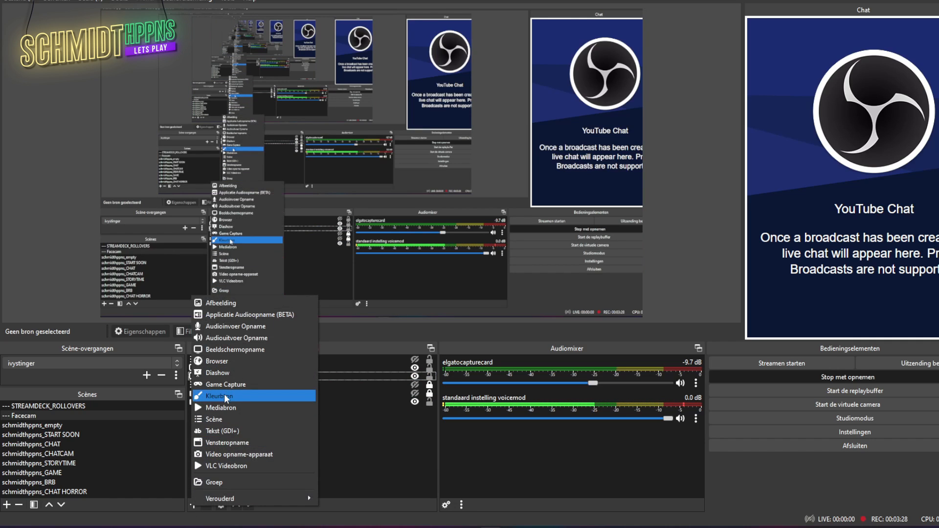
click(226, 362)
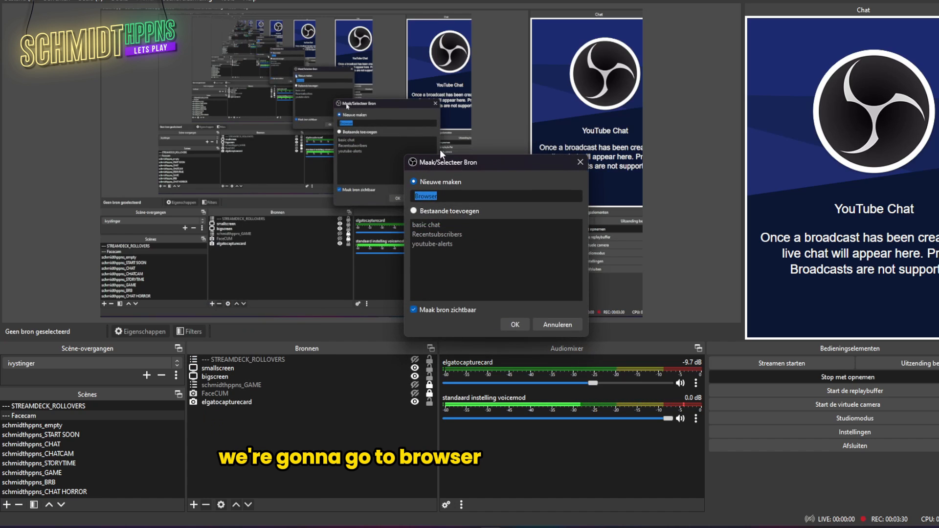
drag(491, 169, 364, 159)
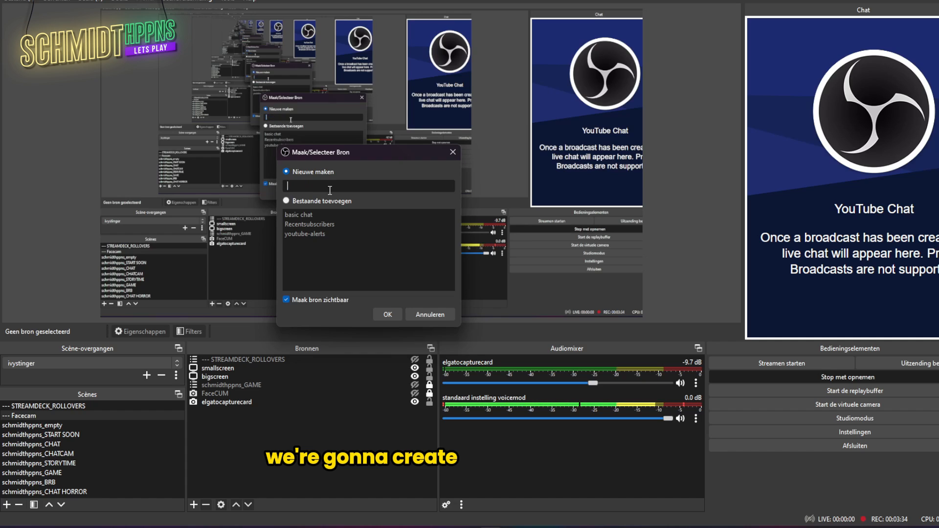
text(ALERTSSS)
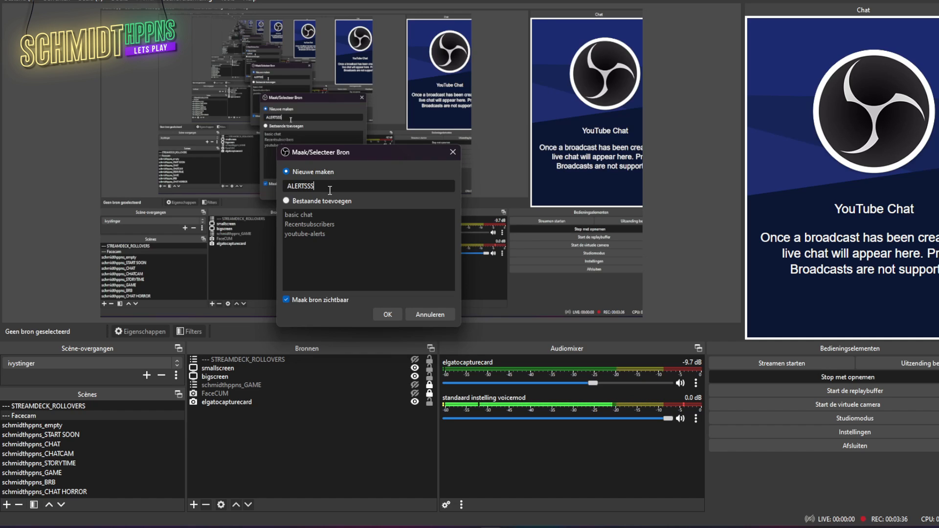
- Create the ALERTSSS source and paste the copied overlay link as its URL
click(385, 313)
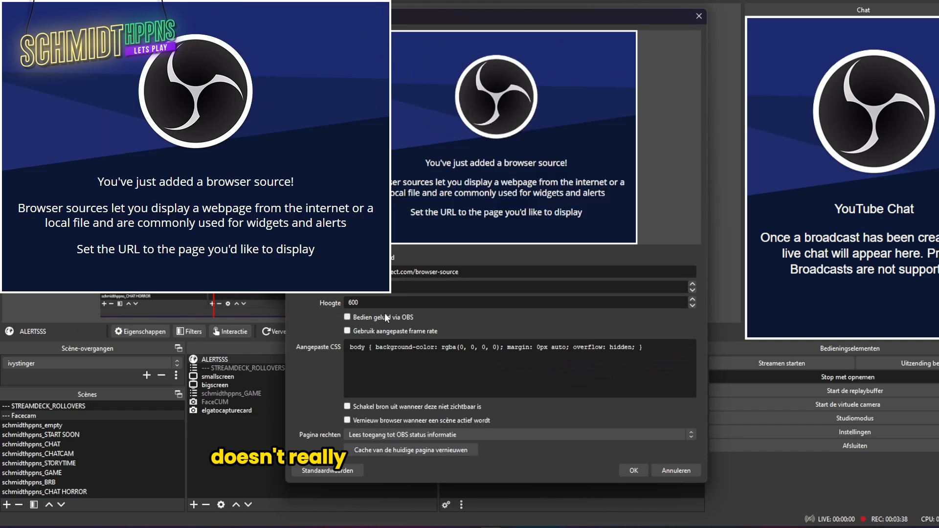
drag(405, 24, 492, 31)
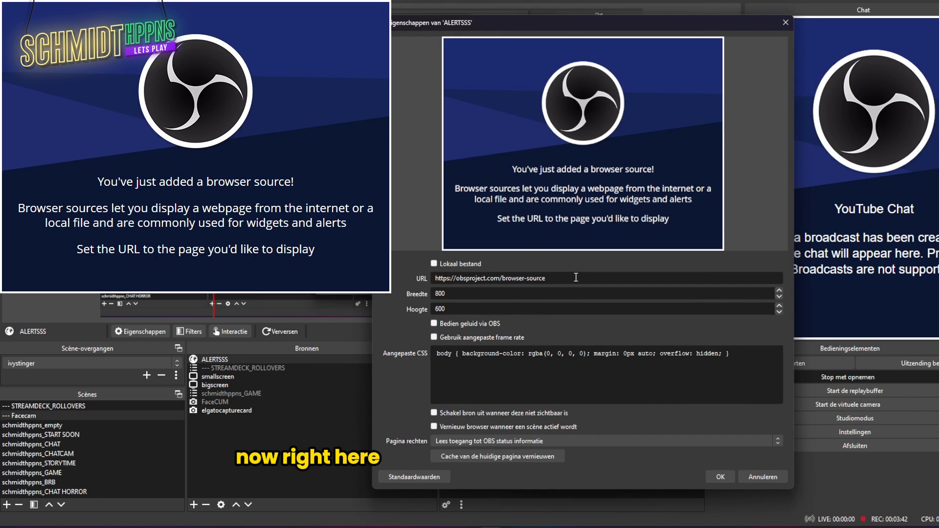
triple_click(575, 277)
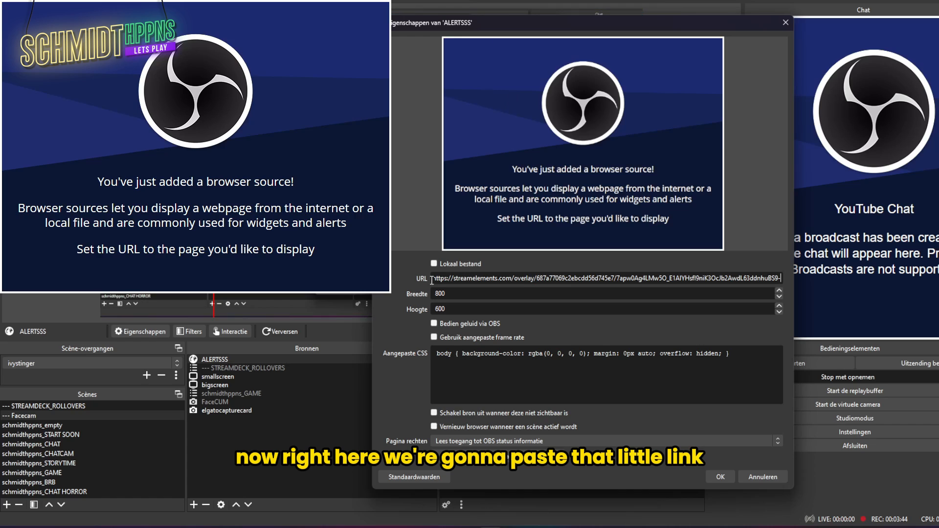
- Edit the source width and enable 'Bedien geluid via OBS' audio control
click(461, 292)
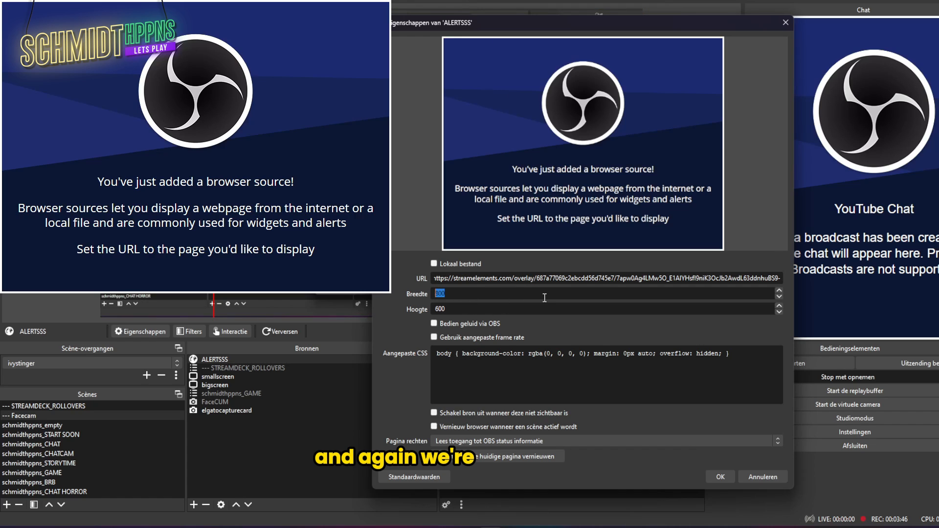
text(1920)
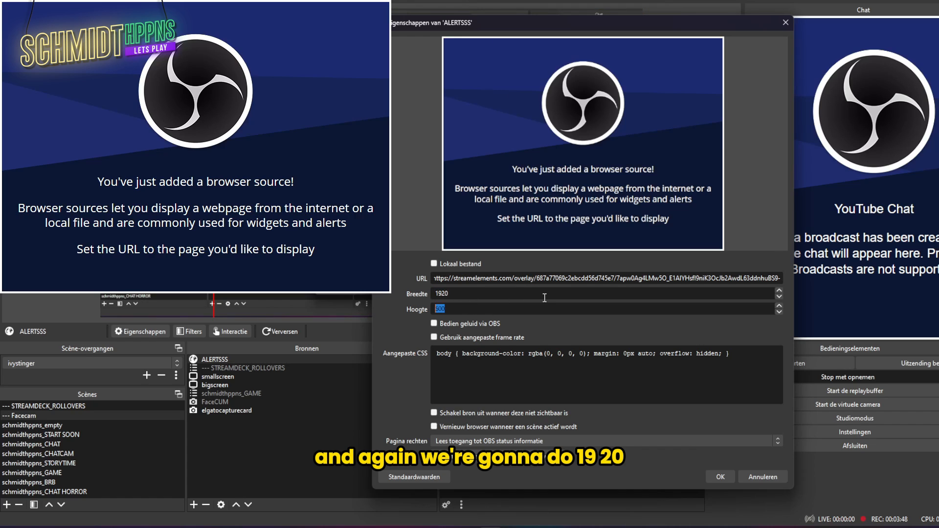
text(108)
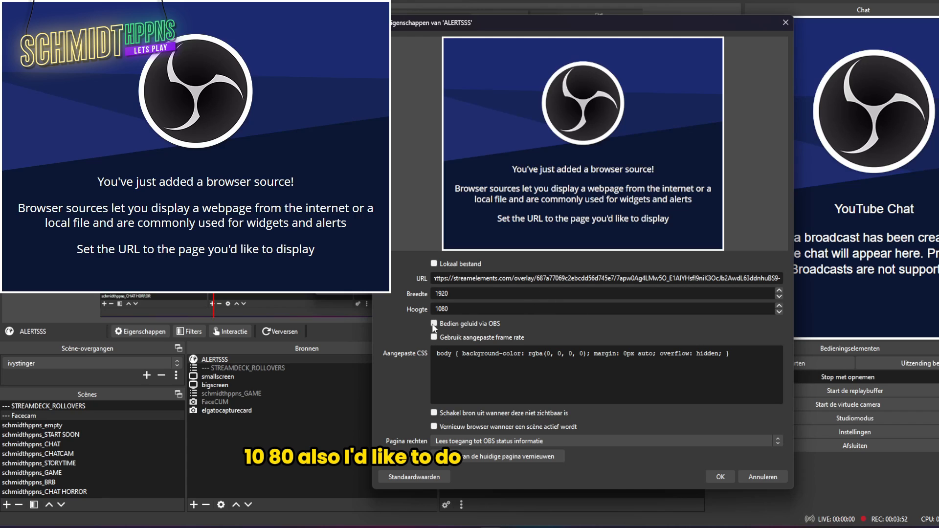
click(432, 324)
click(433, 324)
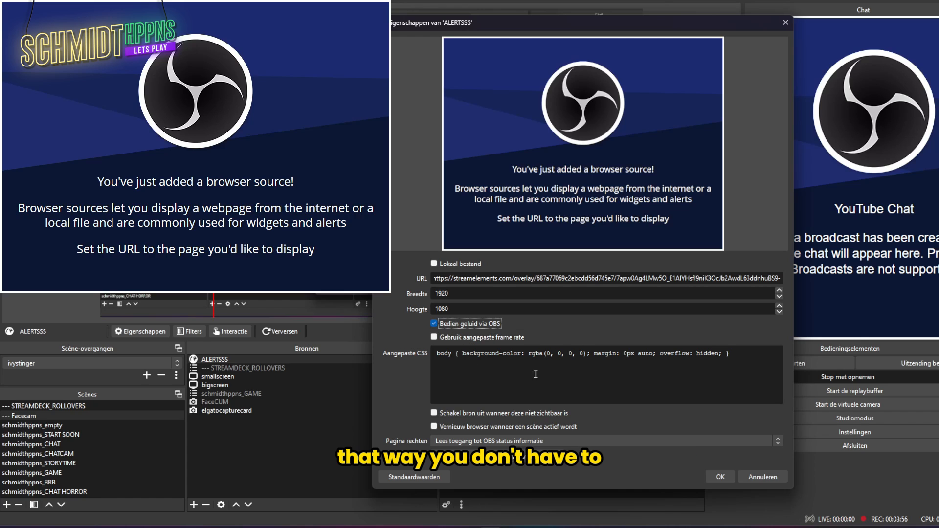
- Apply the OBS source settings, then emulate a subscriber event in the ALERTS editor
click(720, 477)
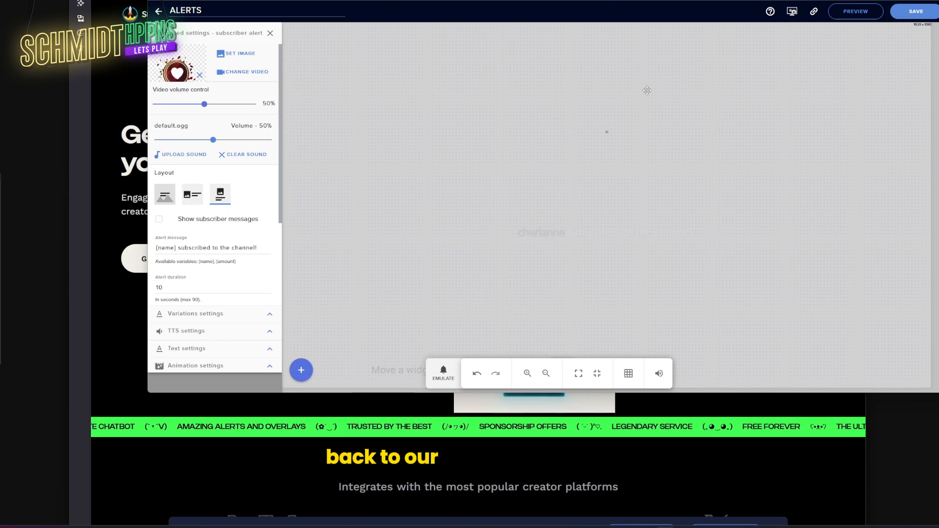
click(443, 376)
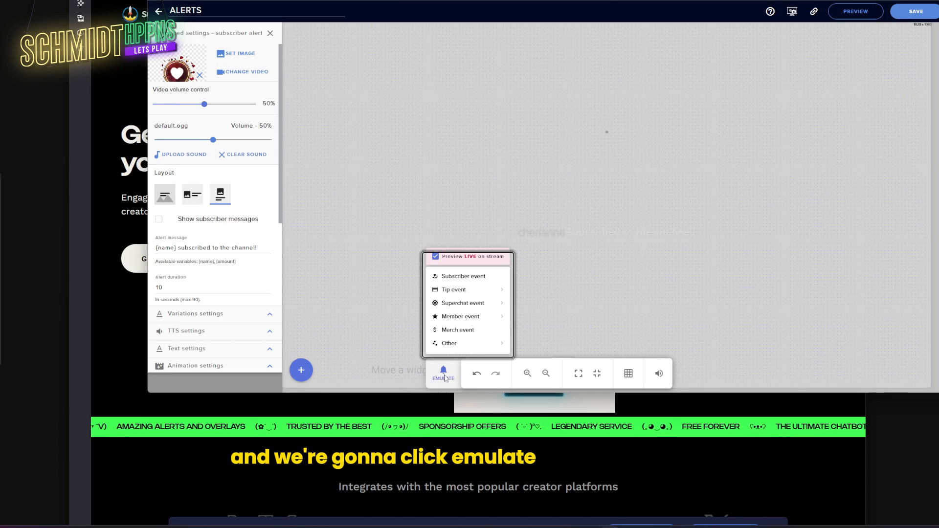
click(486, 278)
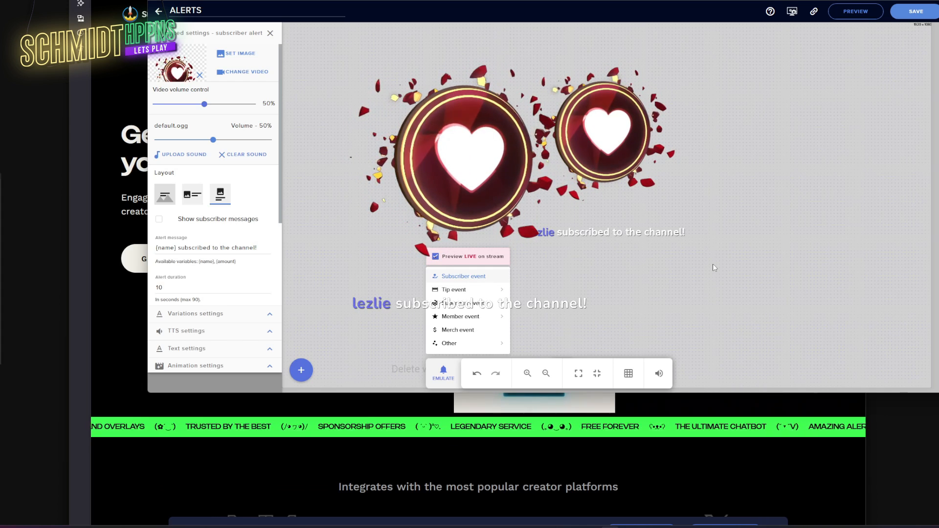
click(460, 316)
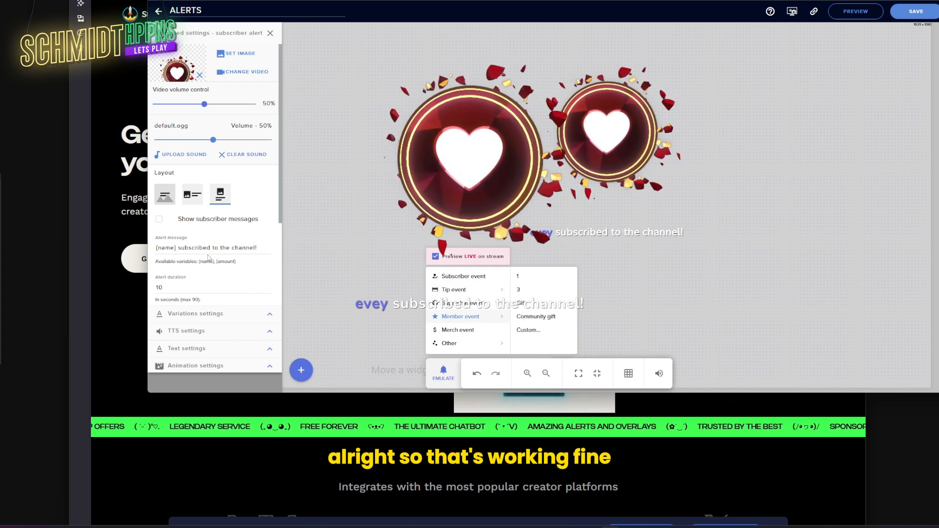
click(181, 289)
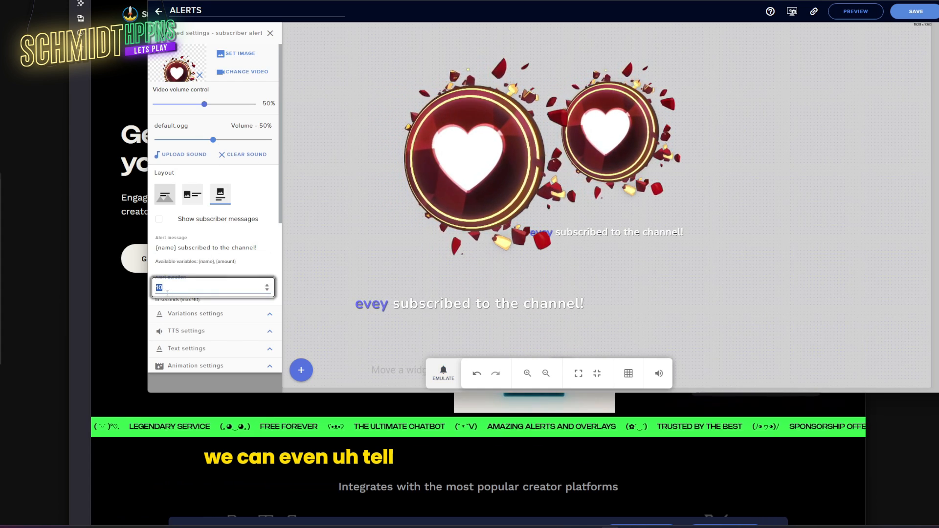
- Reopen the subscriber alert settings, review its text styling options, then collapse them
double_click(171, 287)
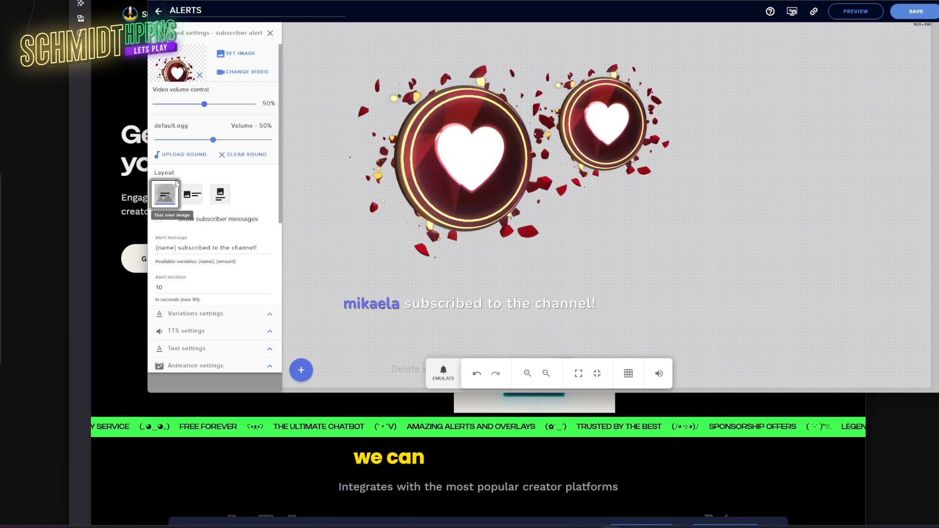
click(270, 32)
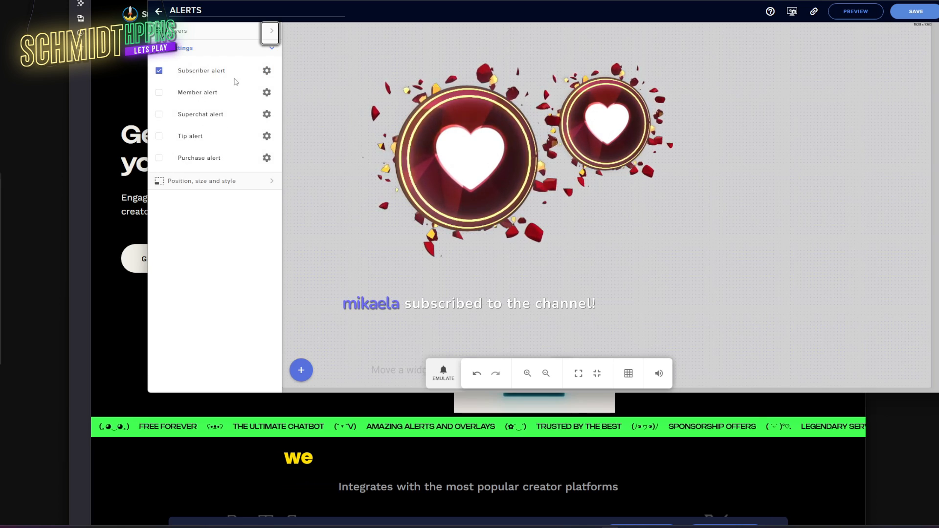
click(267, 70)
scroll(231, 233, down, 3)
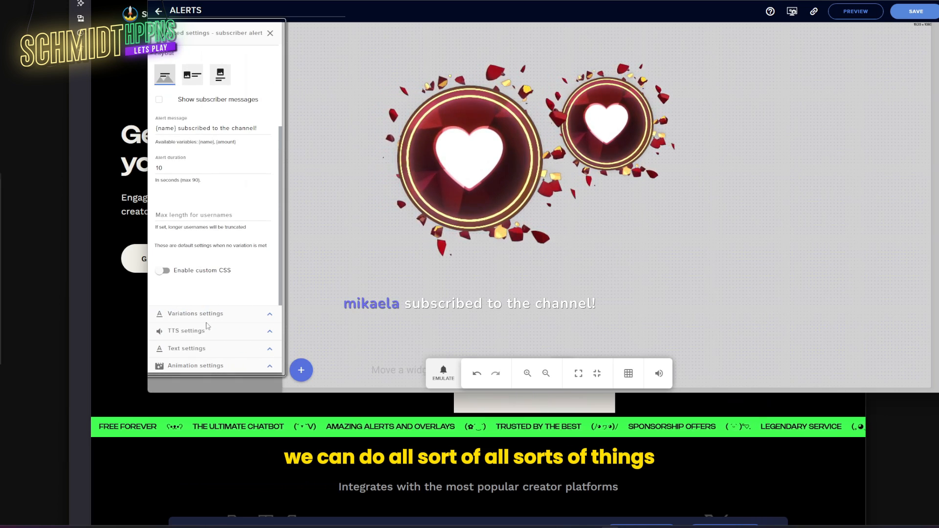
click(270, 350)
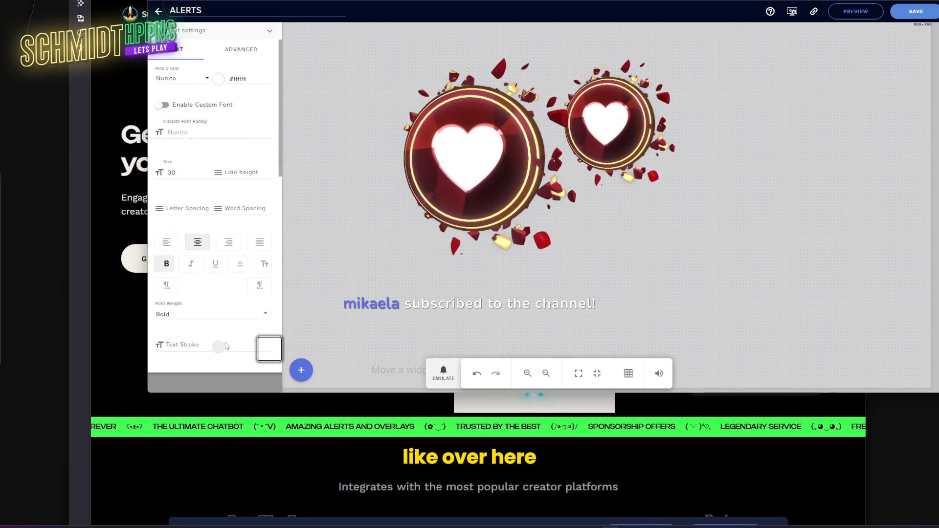
scroll(252, 205, down, 5)
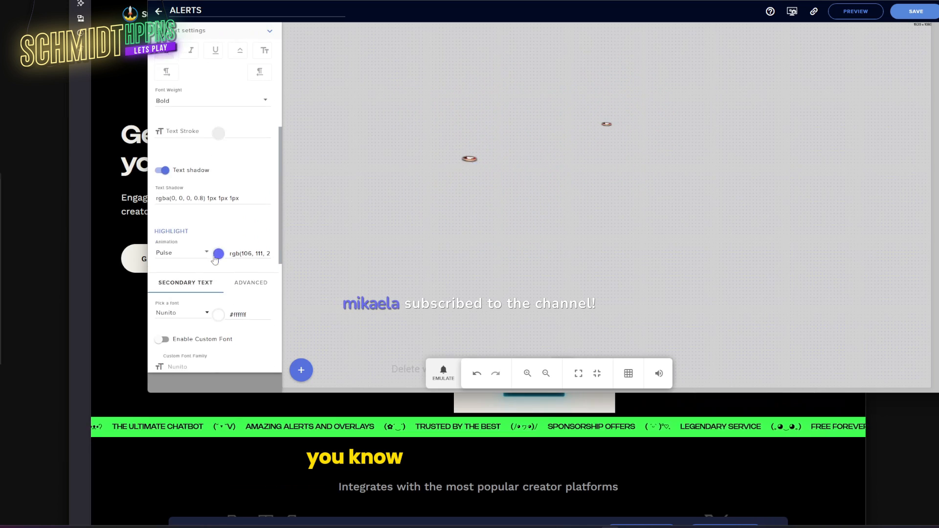
scroll(252, 204, down, 5)
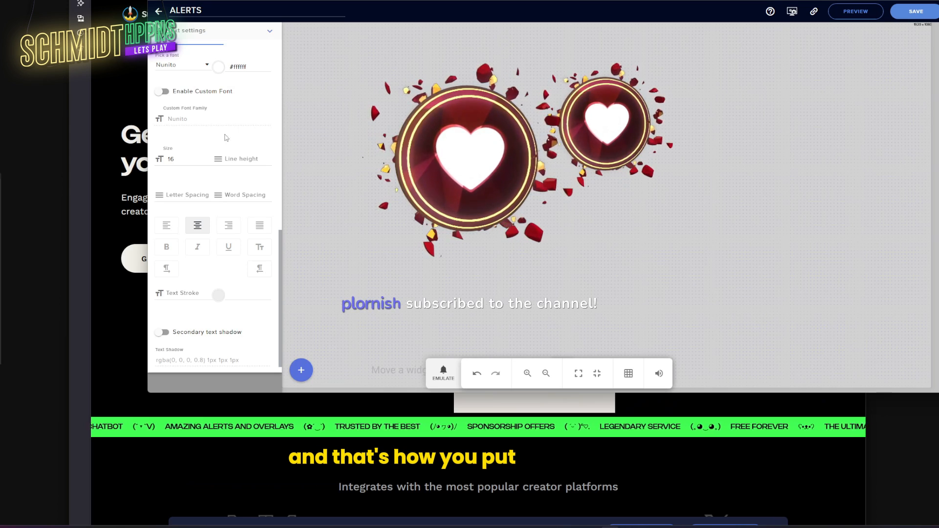
scroll(258, 261, up, 8)
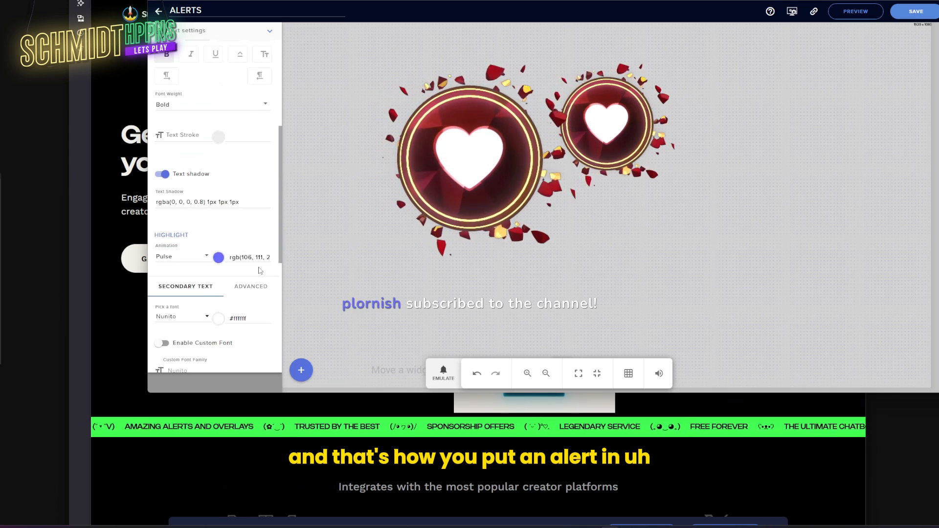
click(271, 31)
- Replace the subscriber alert's heart animation with the batmanfollower.webm video from the uploaded library
click(270, 33)
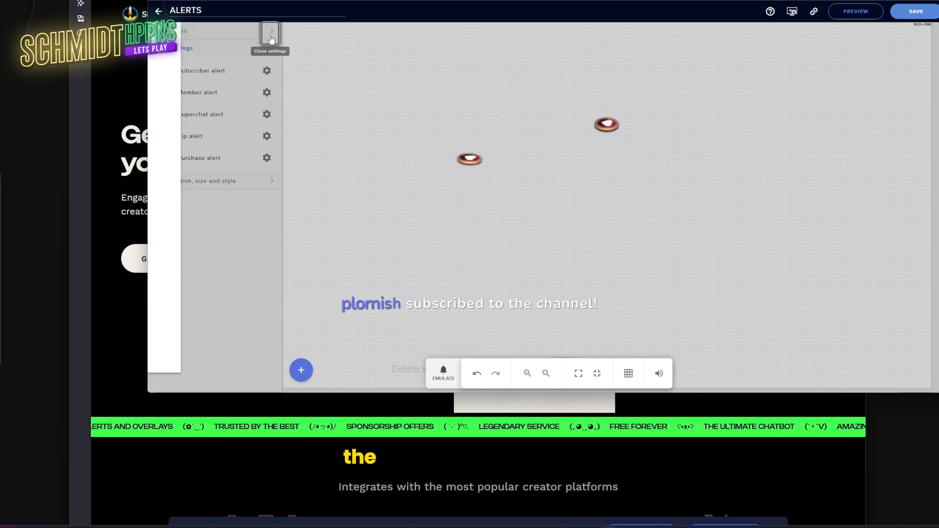
click(265, 72)
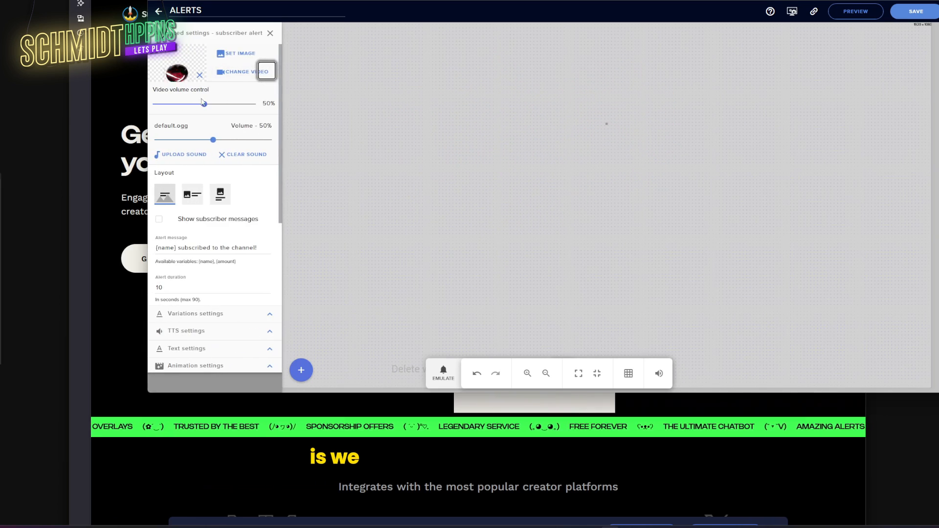
click(236, 73)
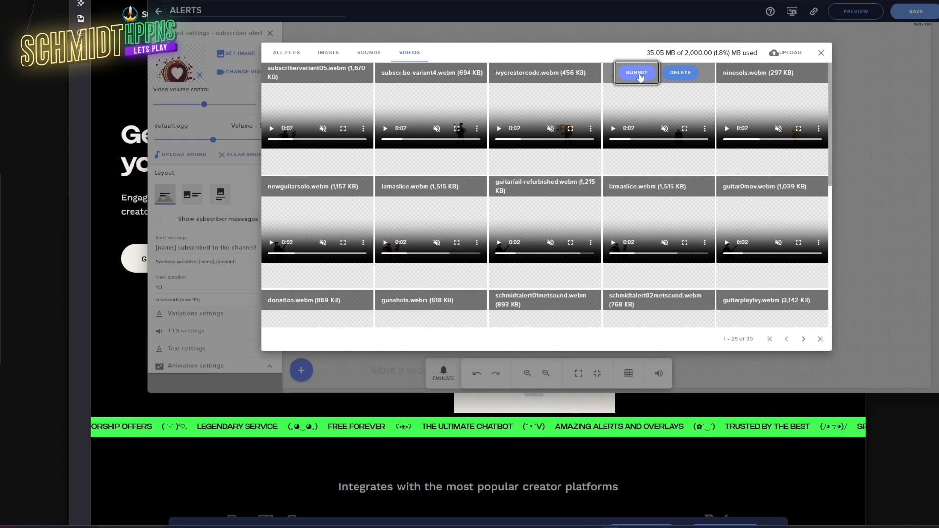
click(637, 73)
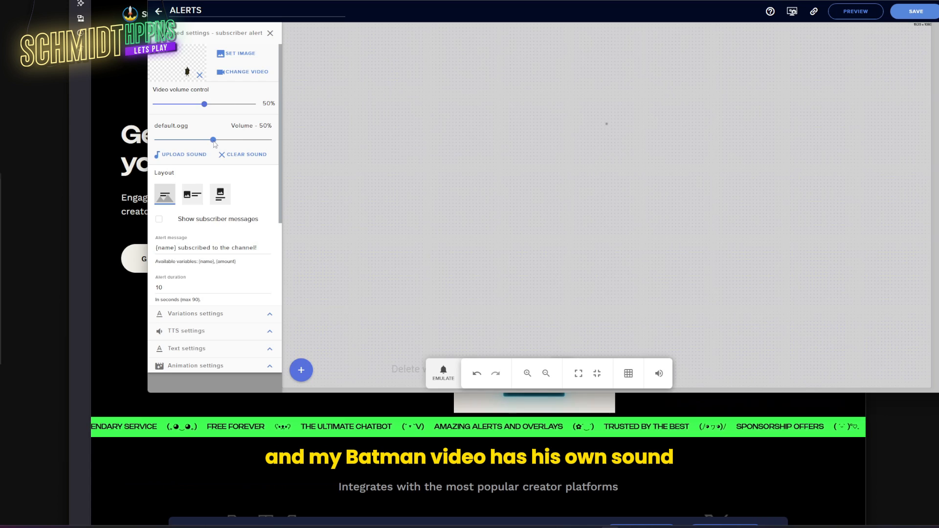
- Remove the default.ogg sound, save the overlay, and emulate a test subscriber alert
click(235, 155)
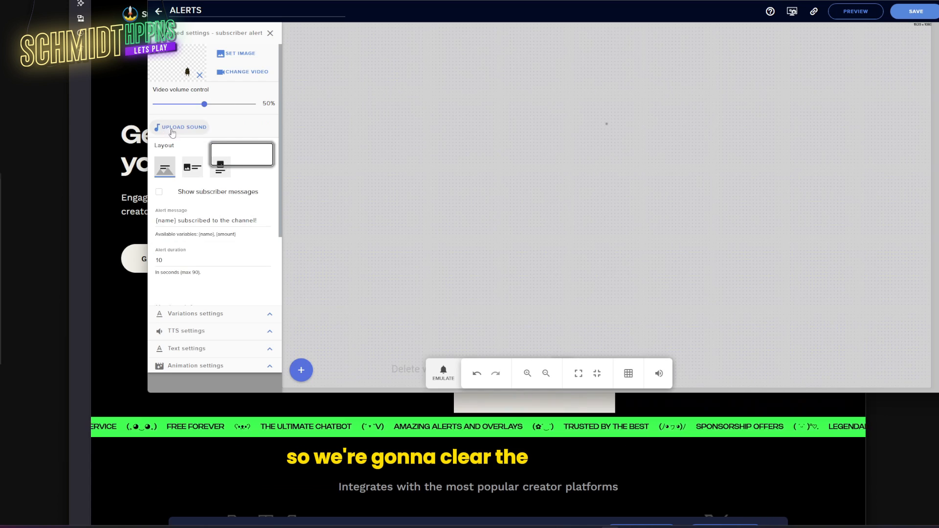
click(913, 11)
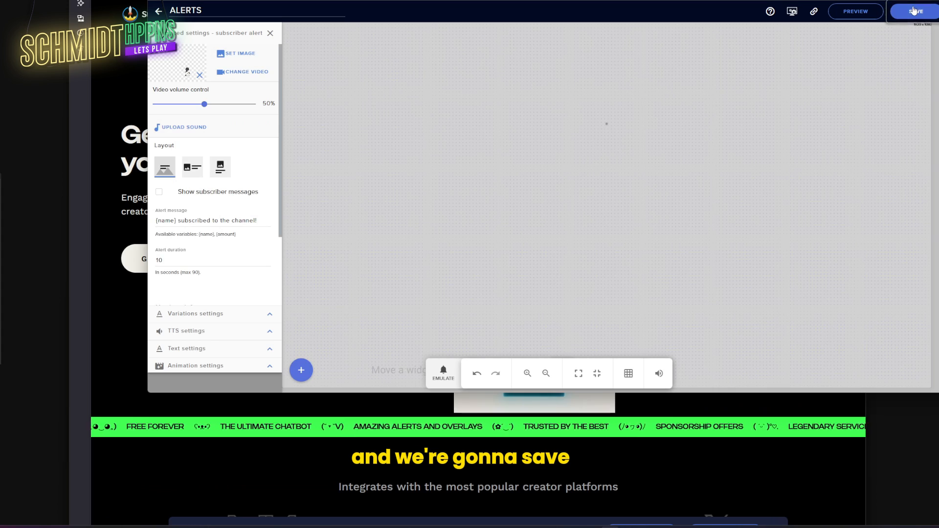
click(444, 374)
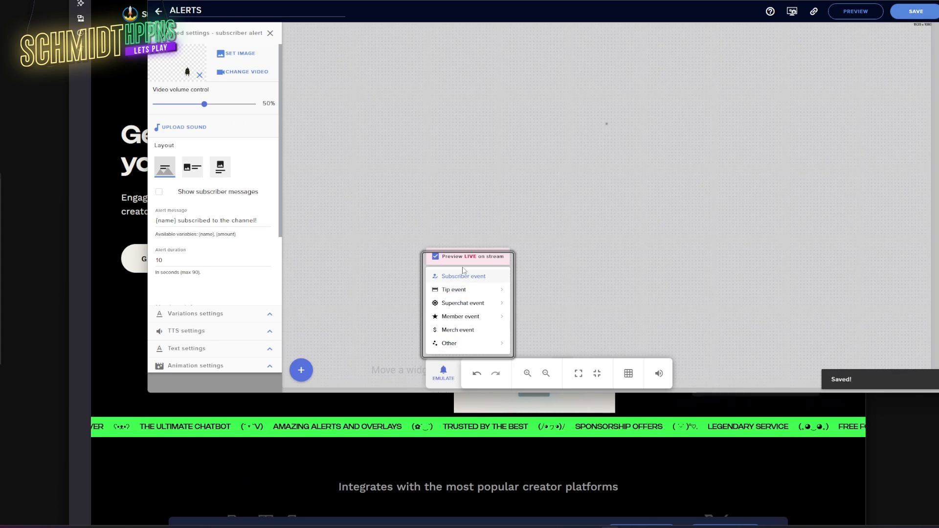
key(Return)
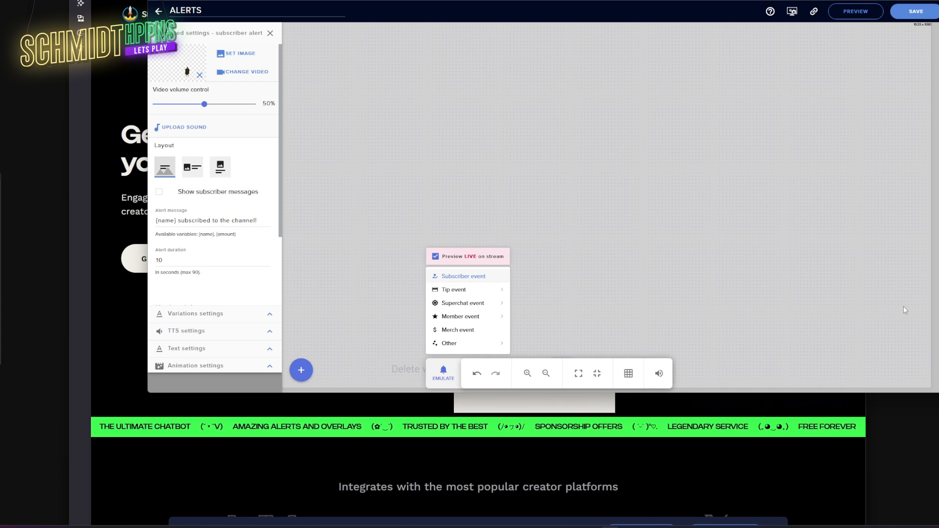